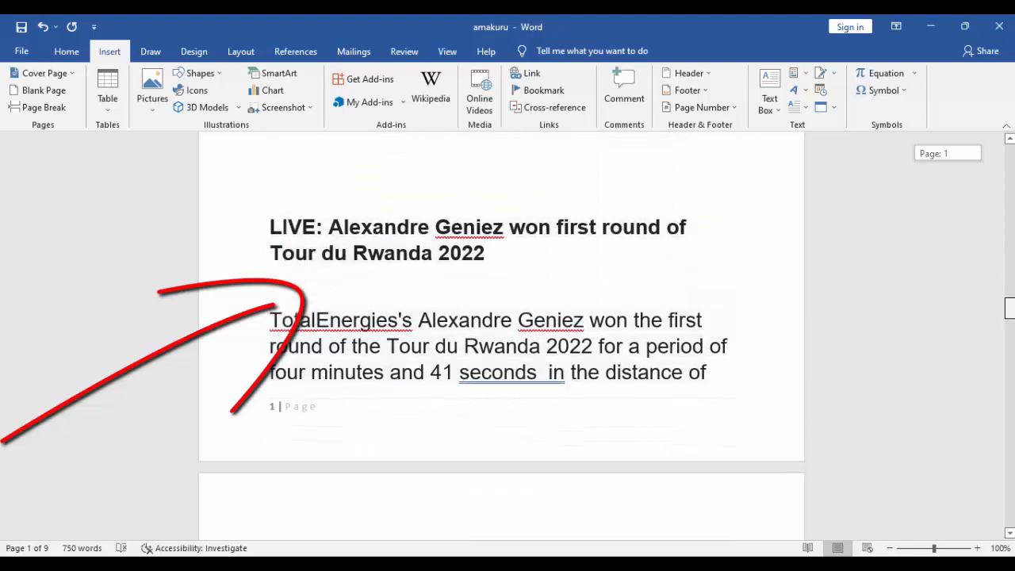
pyautogui.scroll(-20, 501, 333)
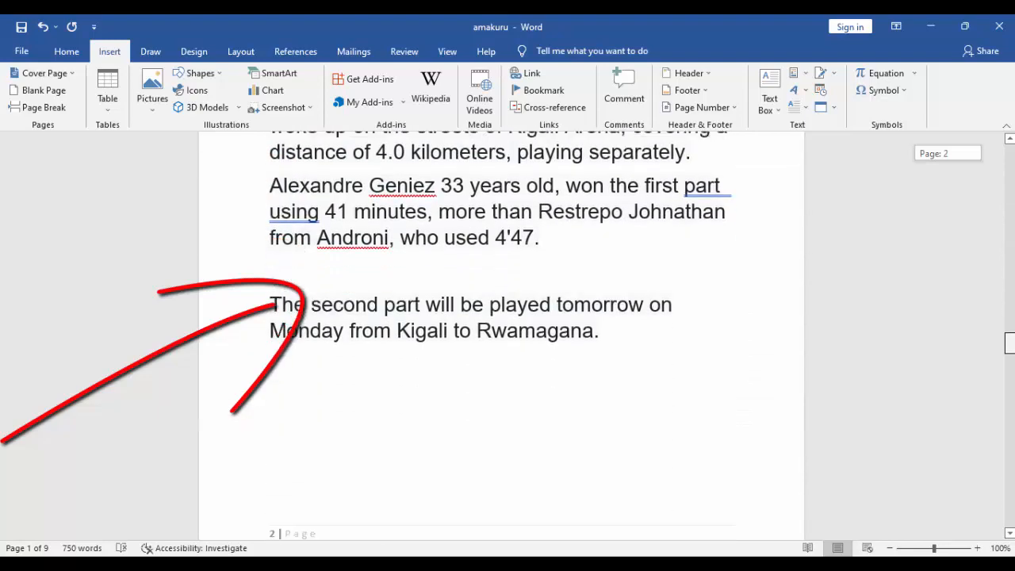
pyautogui.scroll(-16, 501, 333)
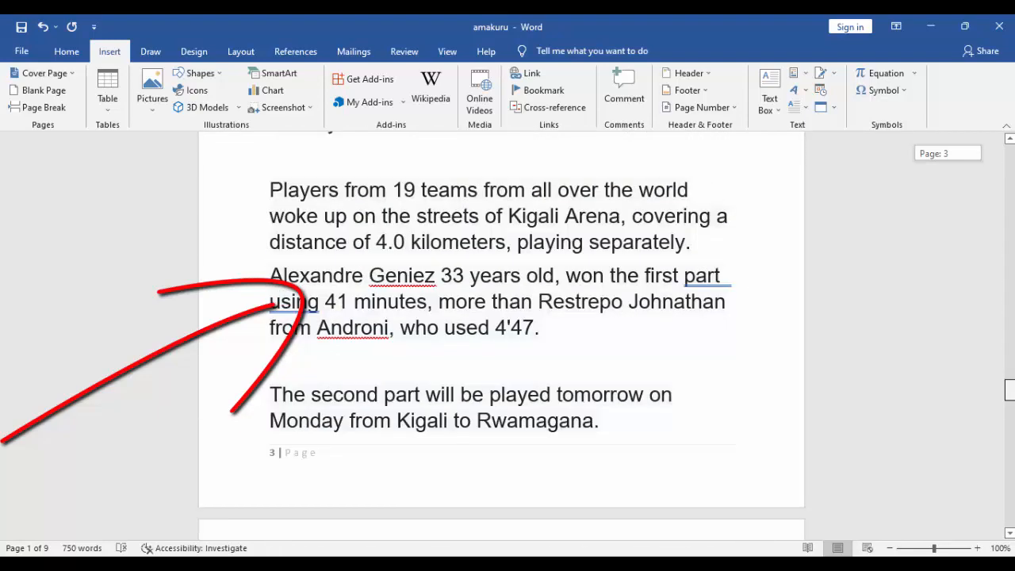
pyautogui.scroll(-20, 501, 333)
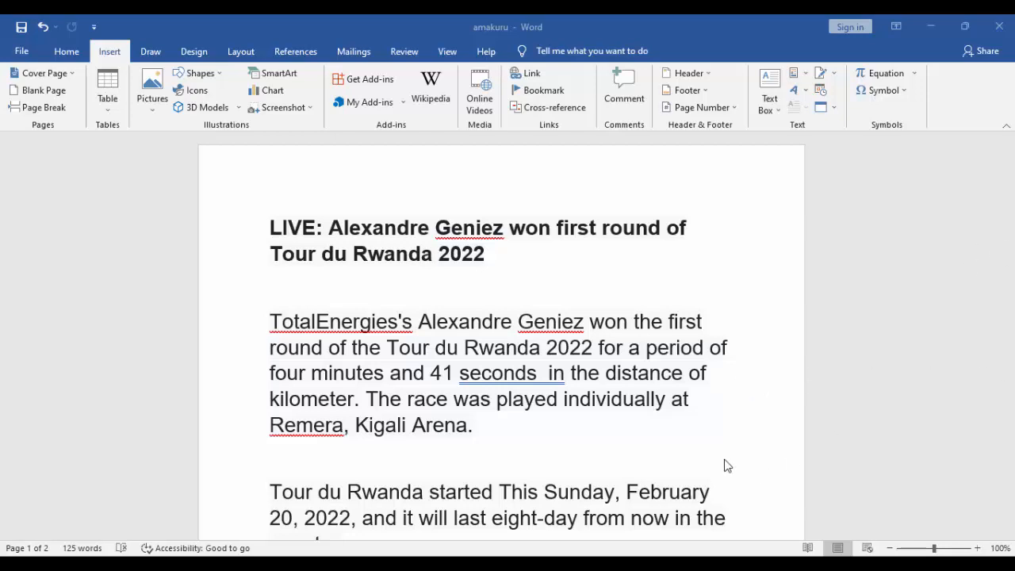
# Step: Copy the whole article and paste it five times after the original text to lengthen the document
pyautogui.hotkey('ctrl', 'a')
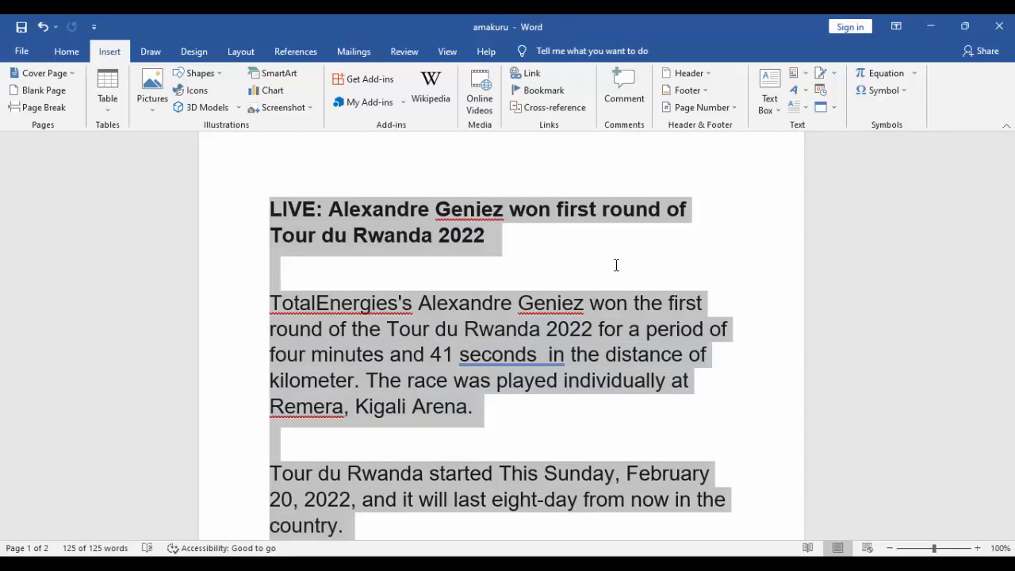
pyautogui.hotkey('ctrl', 'c')
pyautogui.click(616, 265)
pyautogui.scroll(-10, 616, 265)
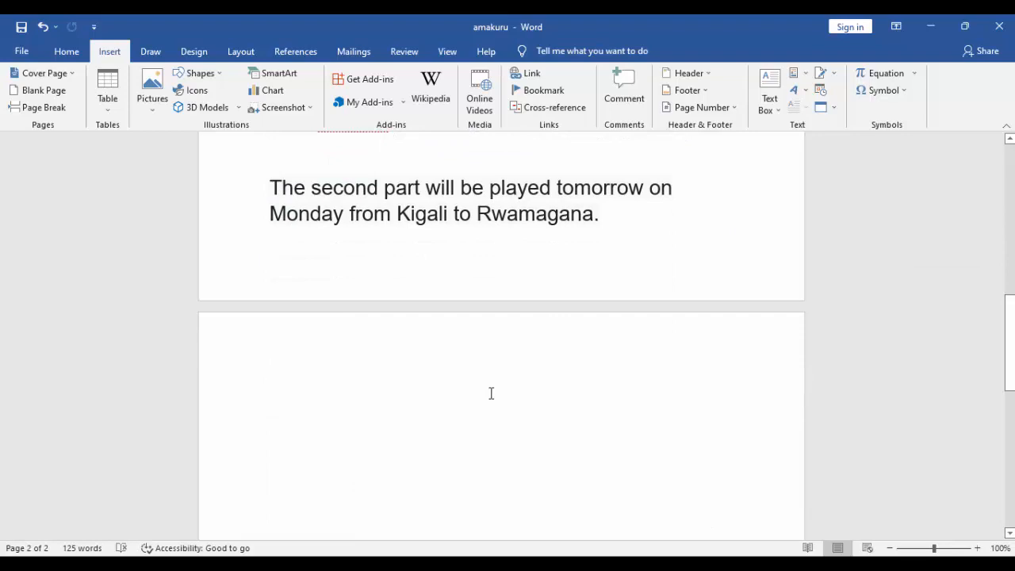
pyautogui.hotkey('ctrl', 'v')
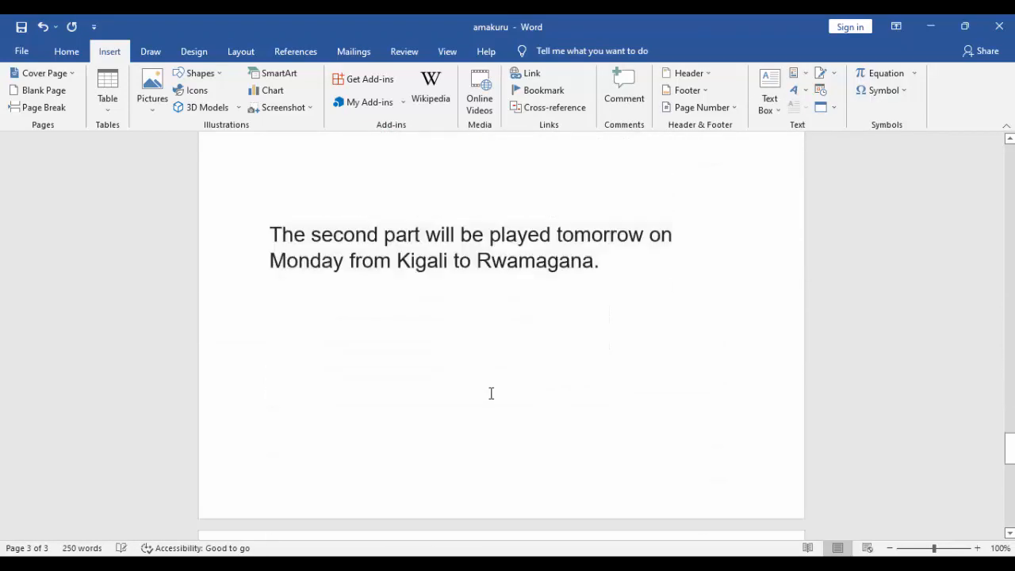
pyautogui.hotkey('ctrl', 'v')
pyautogui.hotkey('ctrl', 'v')
pyautogui.hotkey('ctrl', 'v')
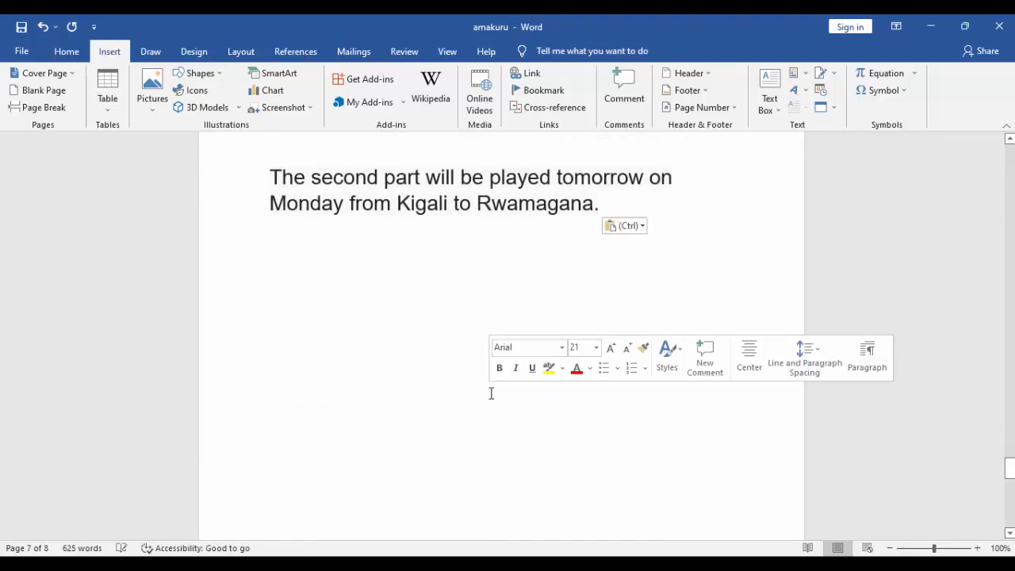
pyautogui.hotkey('ctrl', 'v')
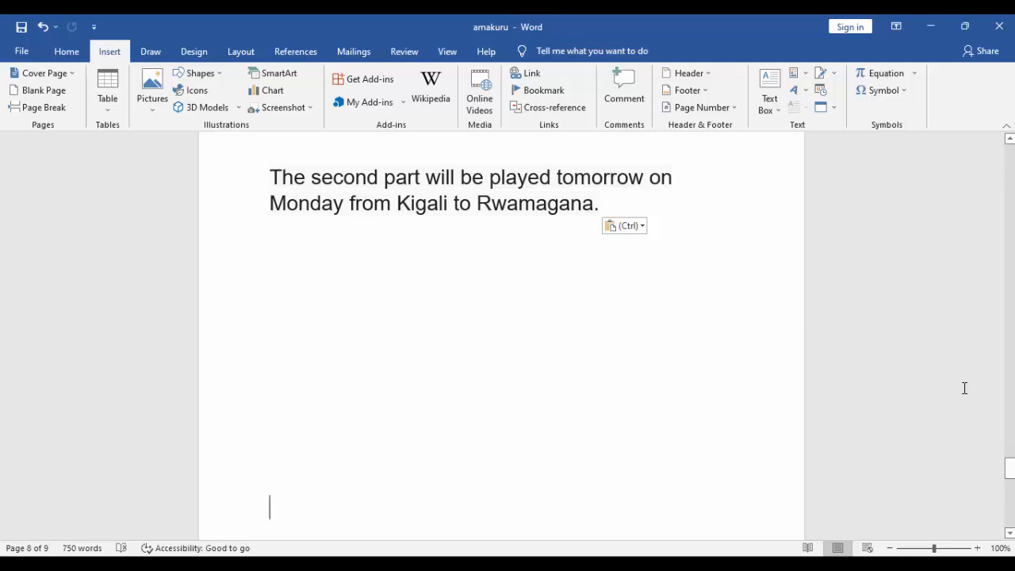
# Step: Insert a Next Page section break on page 3 after the paragraph ending "from now in the country."
pyautogui.moveTo(1010, 473); pyautogui.dragTo(1001, 350)
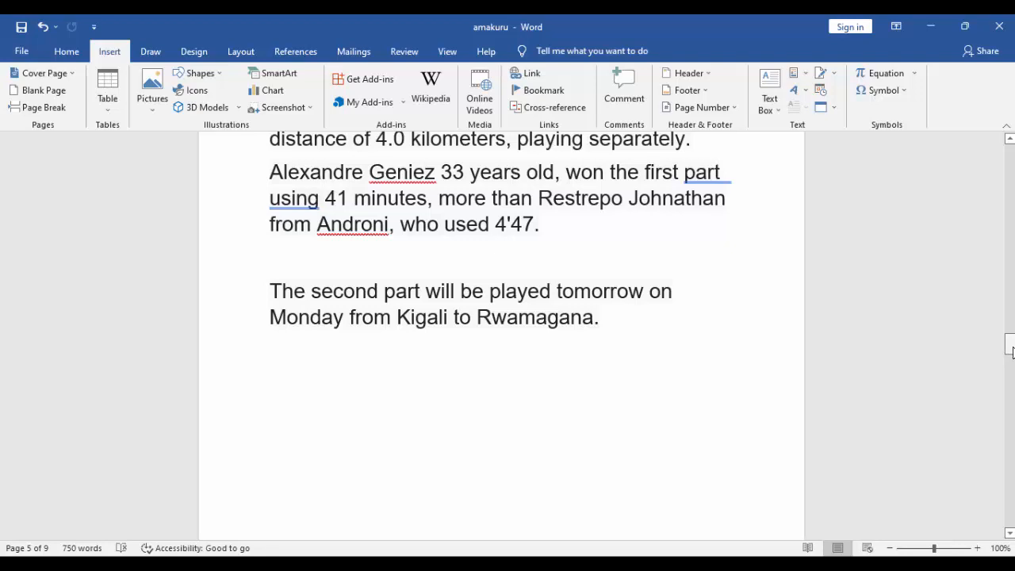
pyautogui.moveTo(1013, 352); pyautogui.dragTo(1012, 276)
pyautogui.click(555, 258)
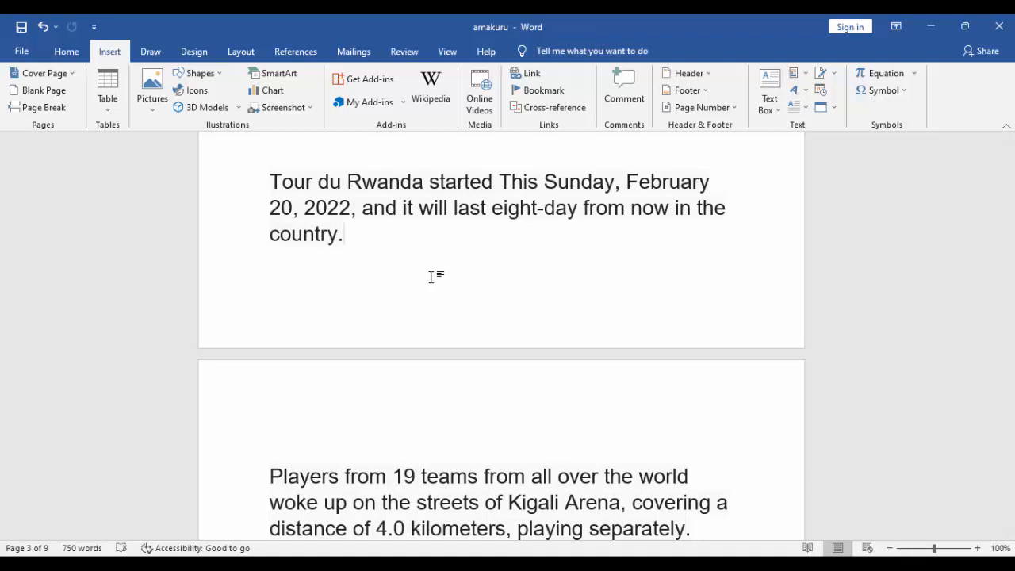
pyautogui.click(241, 52)
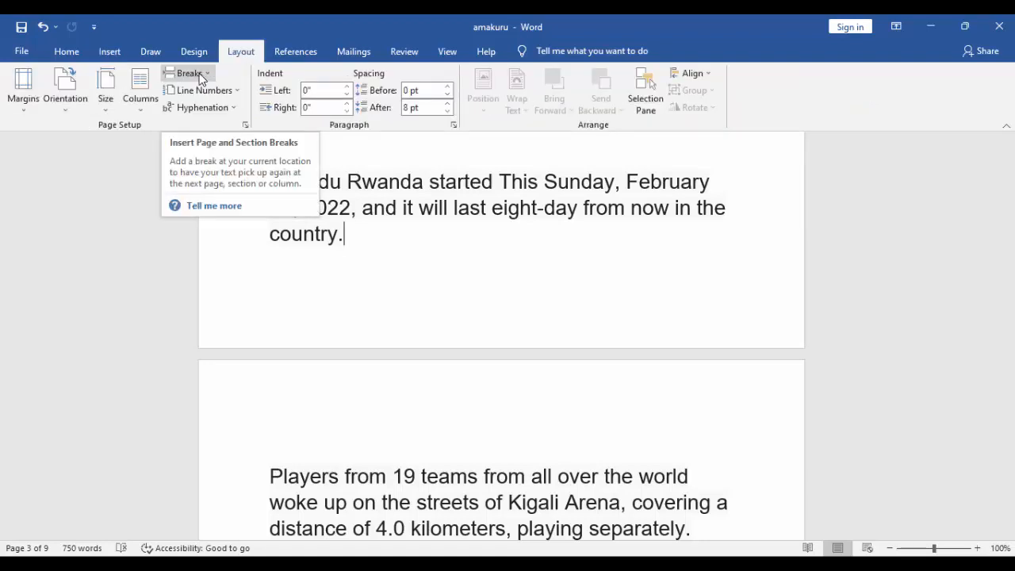
pyautogui.click(200, 74)
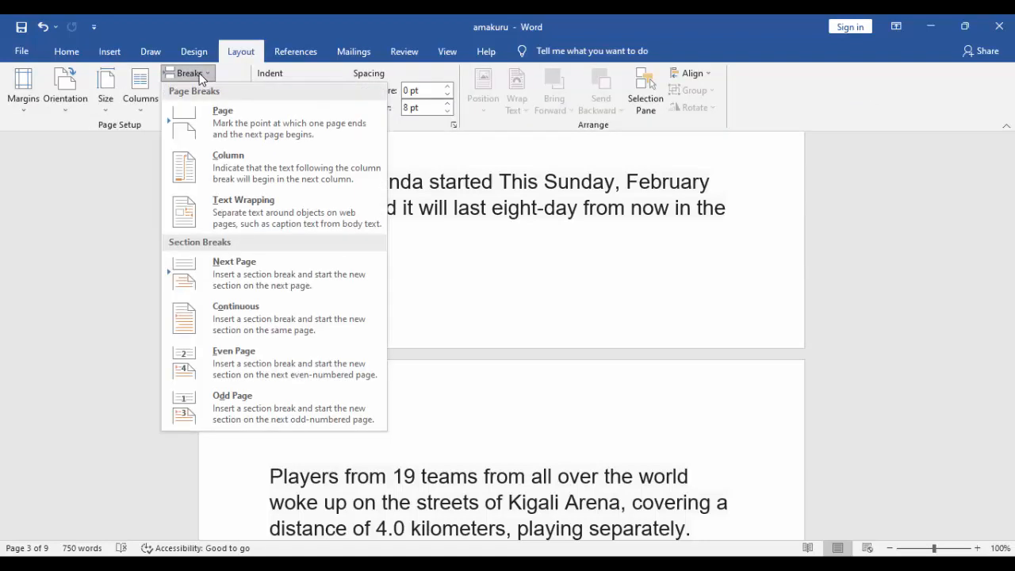
pyautogui.click(278, 275)
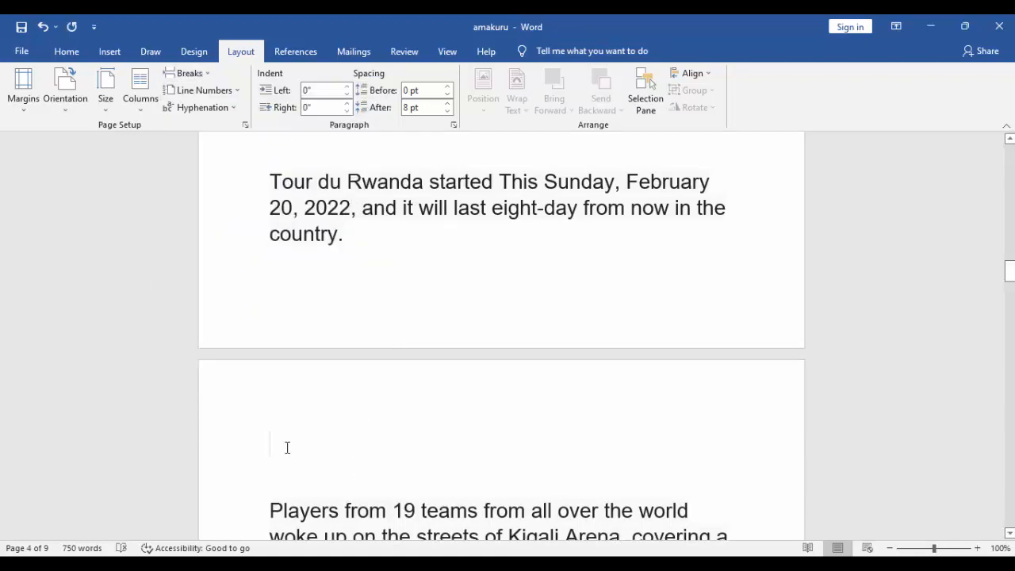
# Step: Add page numbers at the bottom of the page in the Accent Bar 1 style and close the footer
pyautogui.click(351, 324)
pyautogui.click(110, 54)
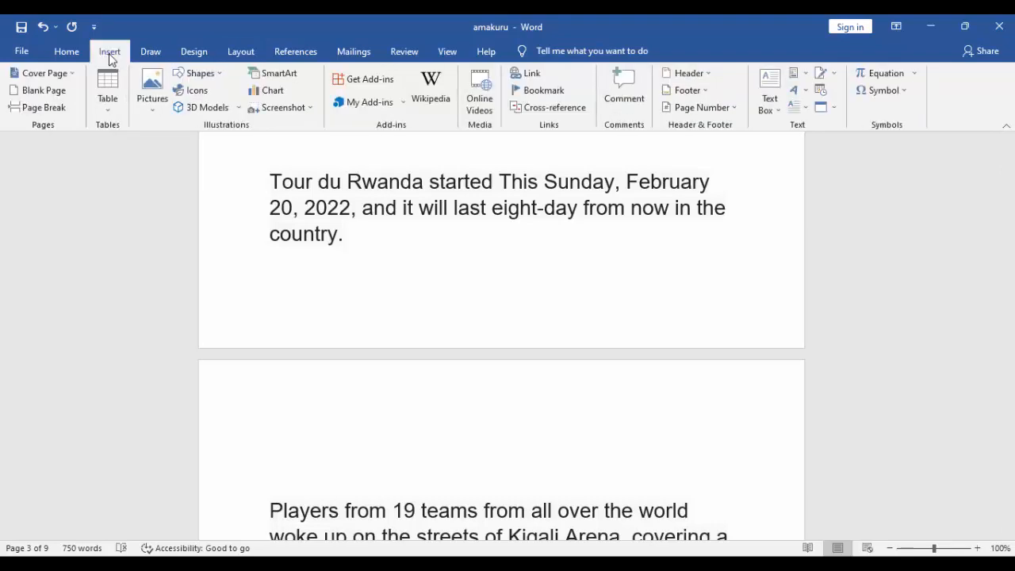
pyautogui.click(712, 109)
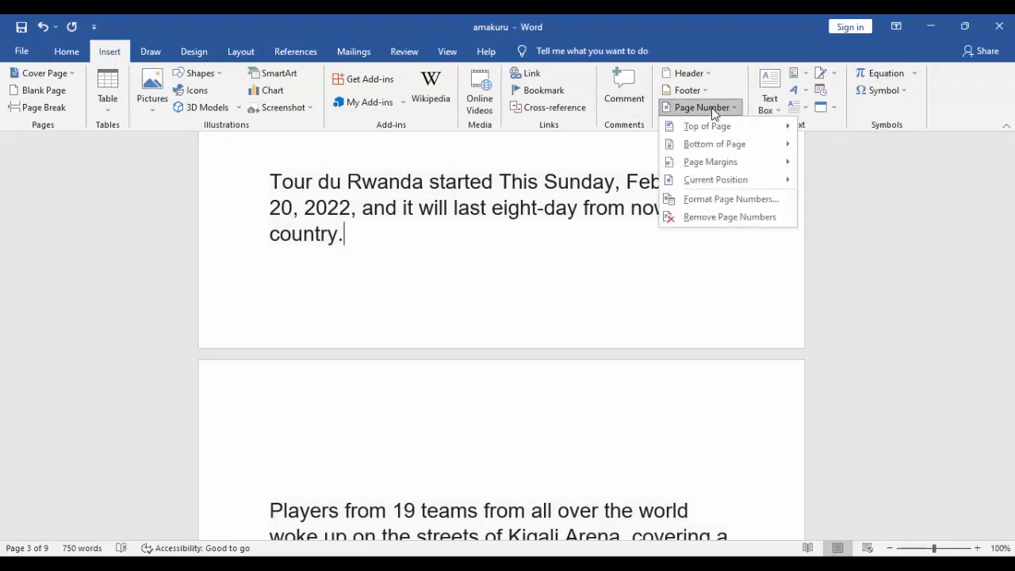
pyautogui.moveTo(724, 124)
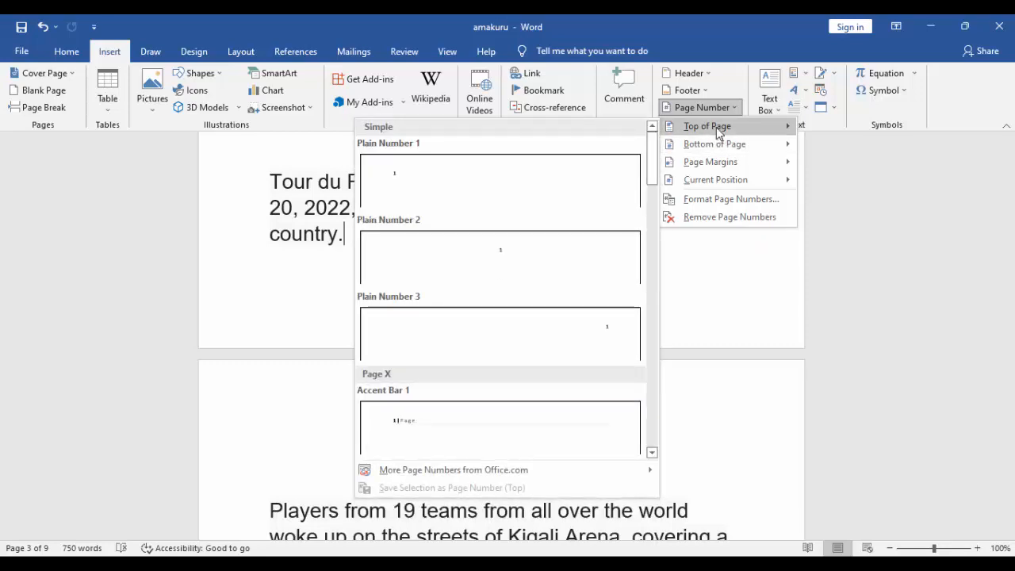
pyautogui.moveTo(728, 147)
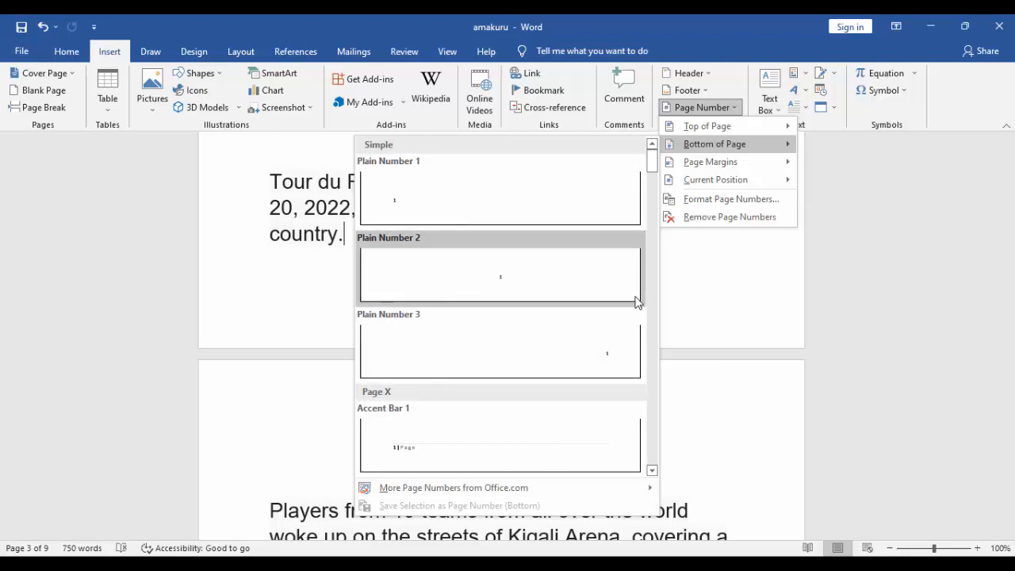
pyautogui.click(652, 470)
pyautogui.click(652, 470)
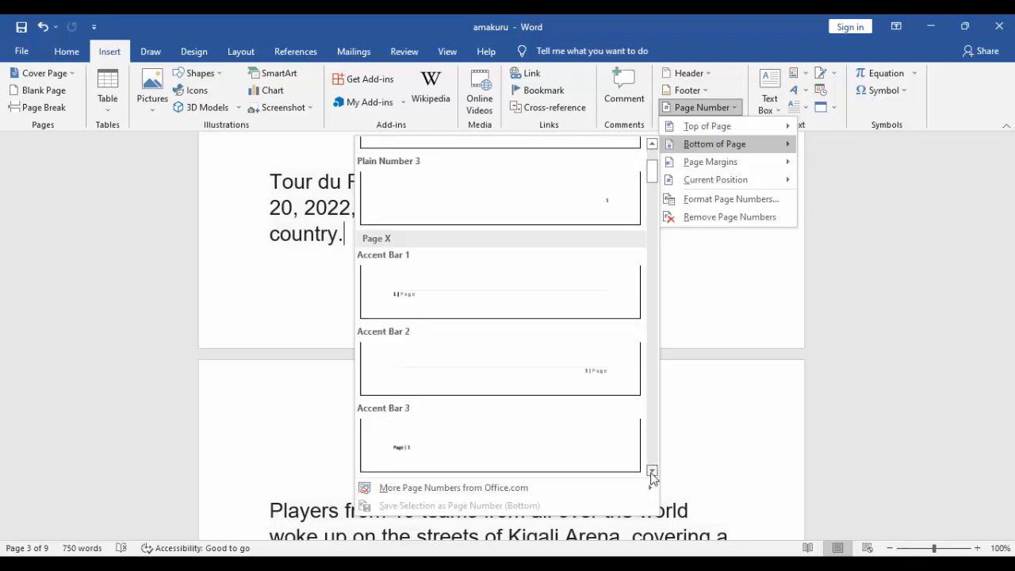
pyautogui.click(652, 471)
pyautogui.click(652, 471)
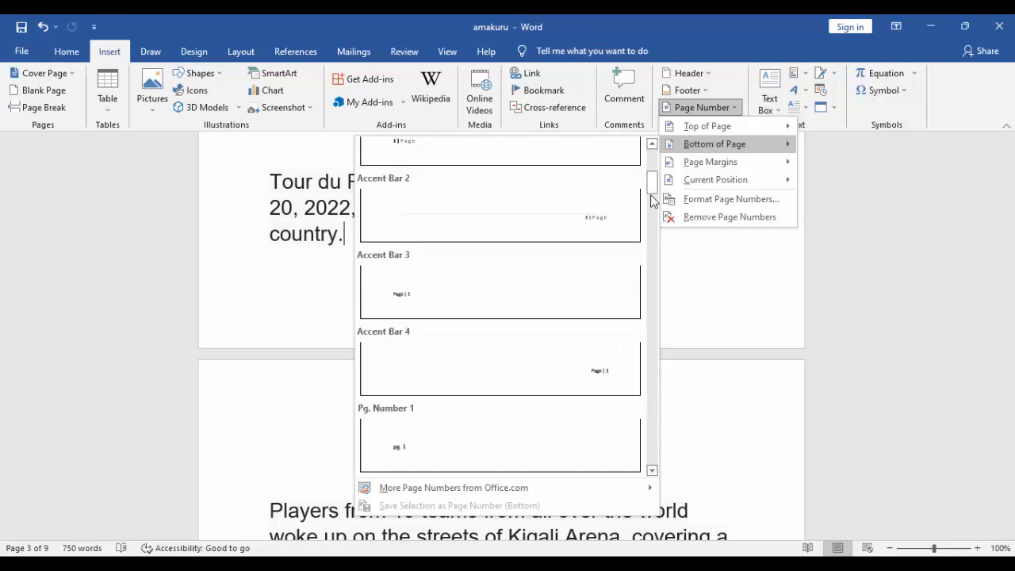
pyautogui.moveTo(651, 180); pyautogui.dragTo(651, 165)
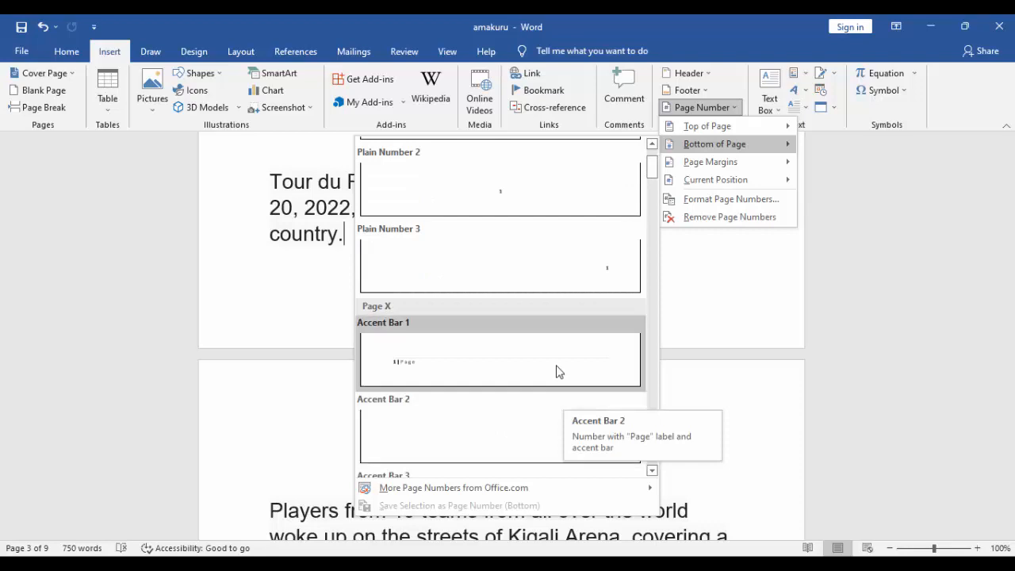
pyautogui.click(554, 363)
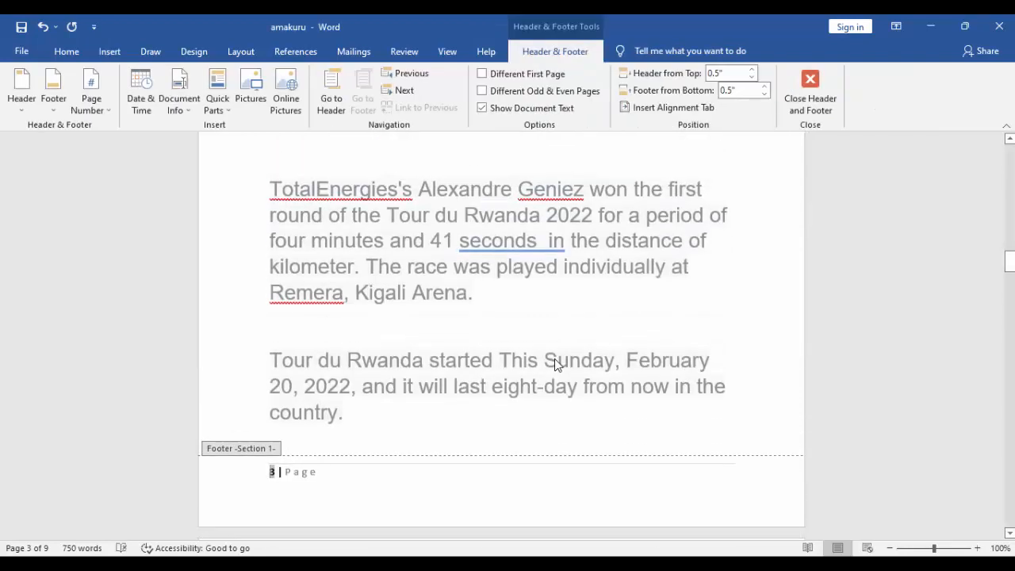
pyautogui.click(814, 84)
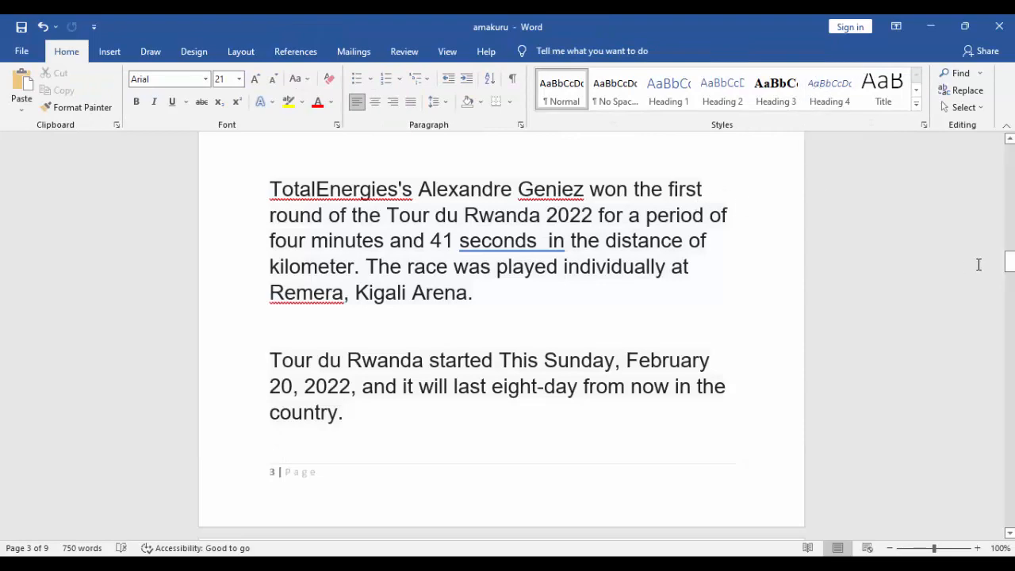
# Step: Set the first section's page number format to i, ii, iii with the insertion point on page 3
pyautogui.moveTo(1009, 269); pyautogui.dragTo(1010, 508)
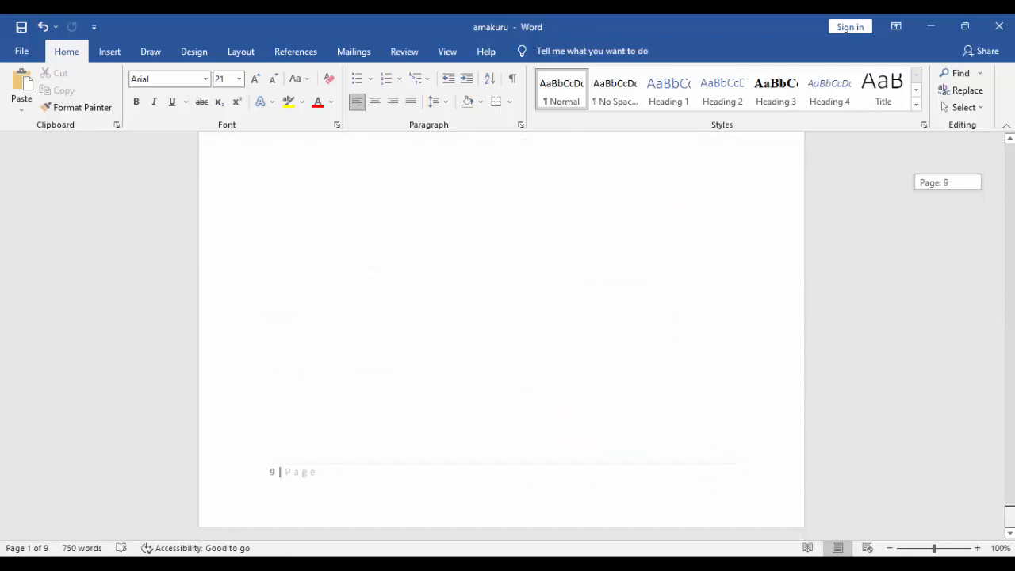
pyautogui.moveTo(1011, 520); pyautogui.dragTo(993, 253)
pyautogui.click(322, 191)
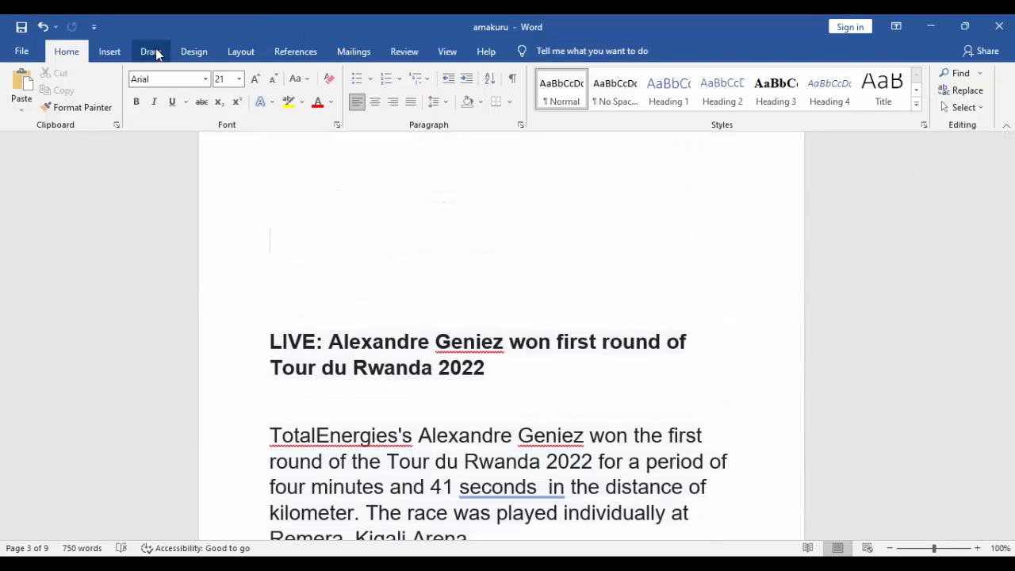
pyautogui.click(112, 53)
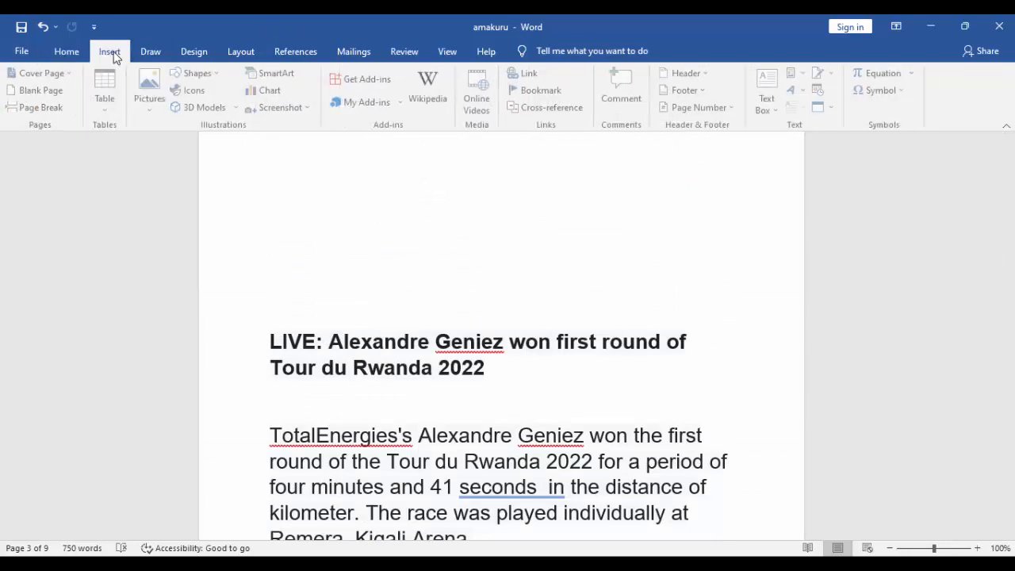
pyautogui.click(696, 108)
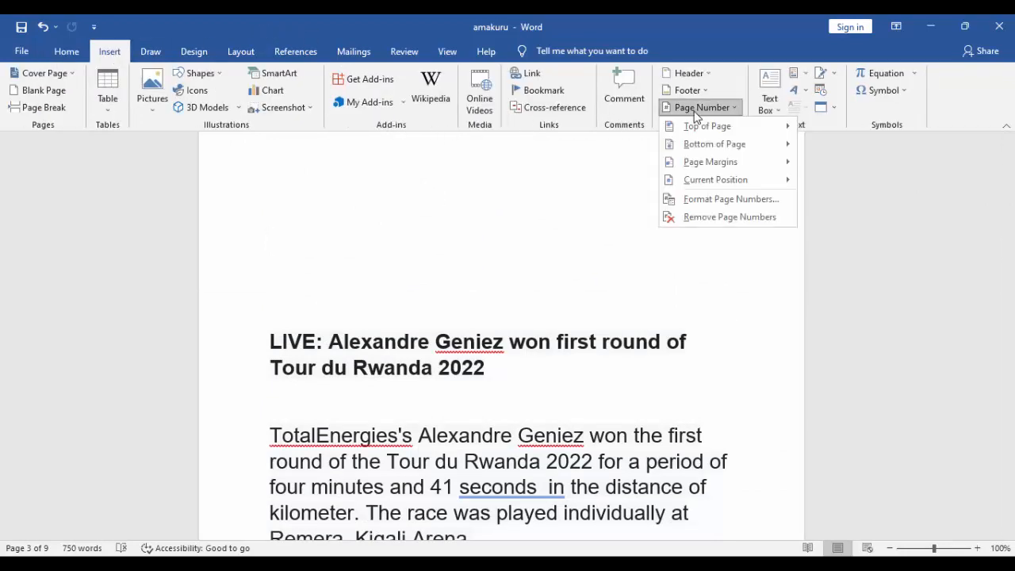
pyautogui.click(735, 200)
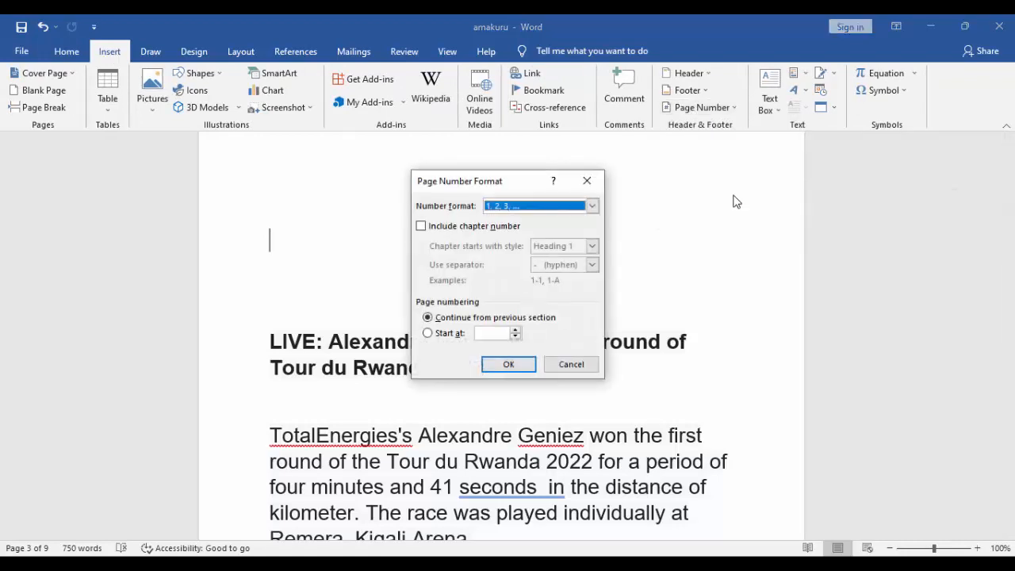
pyautogui.click(522, 207)
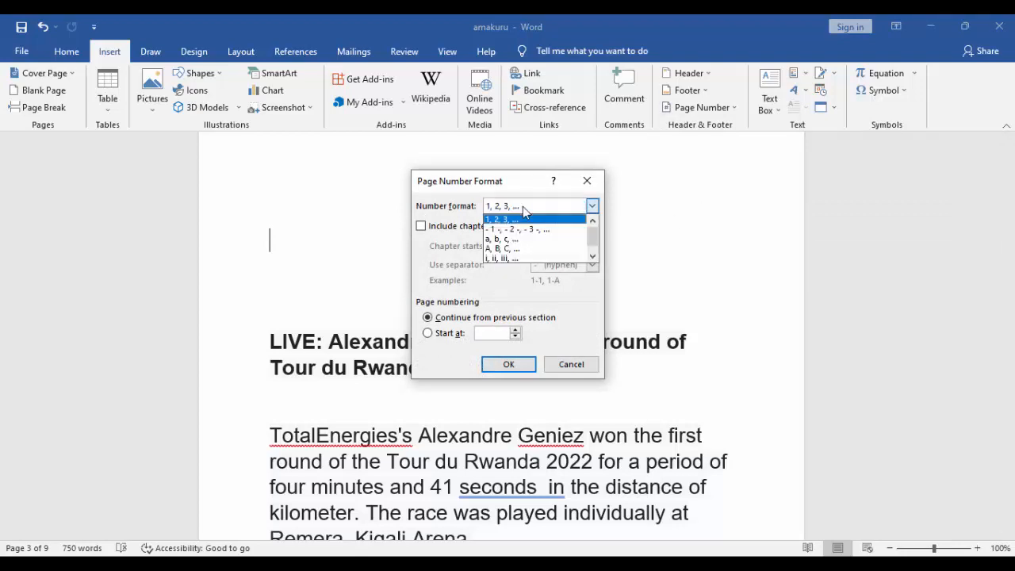
pyautogui.click(514, 259)
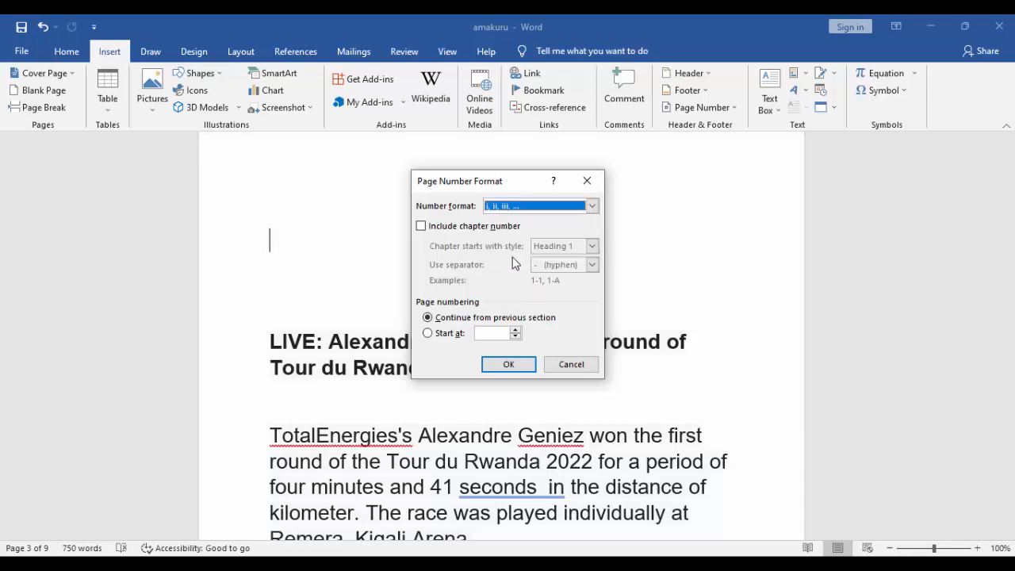
pyautogui.click(509, 364)
# Step: Check the footer page numbers from the first page across the section break to page 4
pyautogui.scroll(3, 512, 370)
pyautogui.scroll(-1, 437, 232)
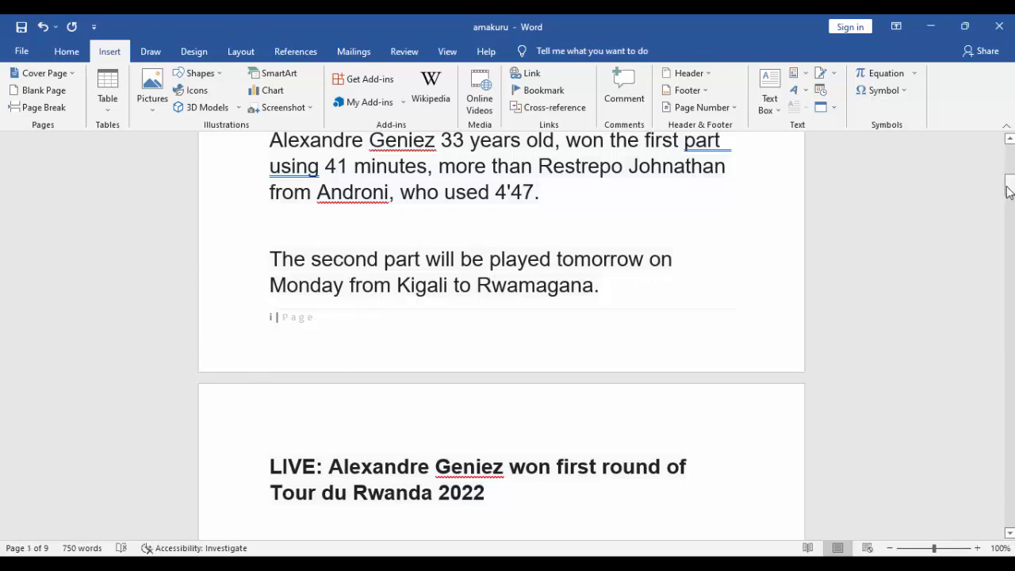
pyautogui.moveTo(1010, 186); pyautogui.dragTo(1011, 221)
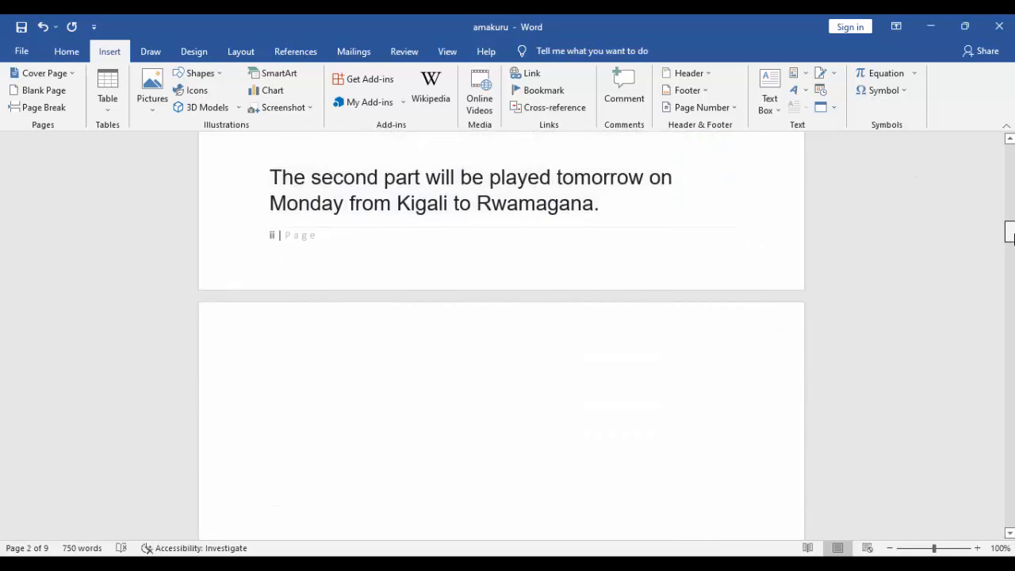
pyautogui.moveTo(1012, 236); pyautogui.dragTo(1011, 272)
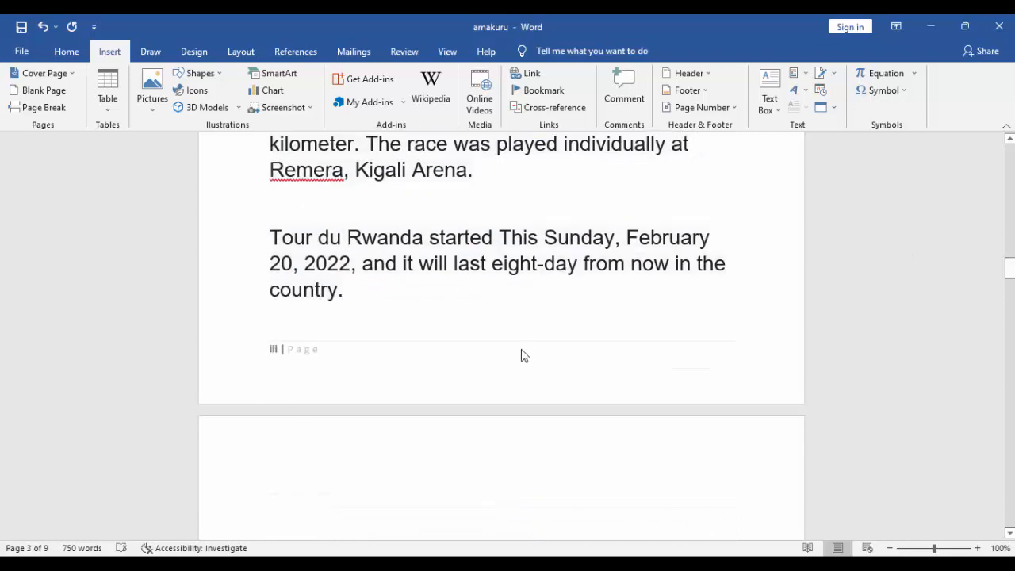
pyautogui.click(1009, 271)
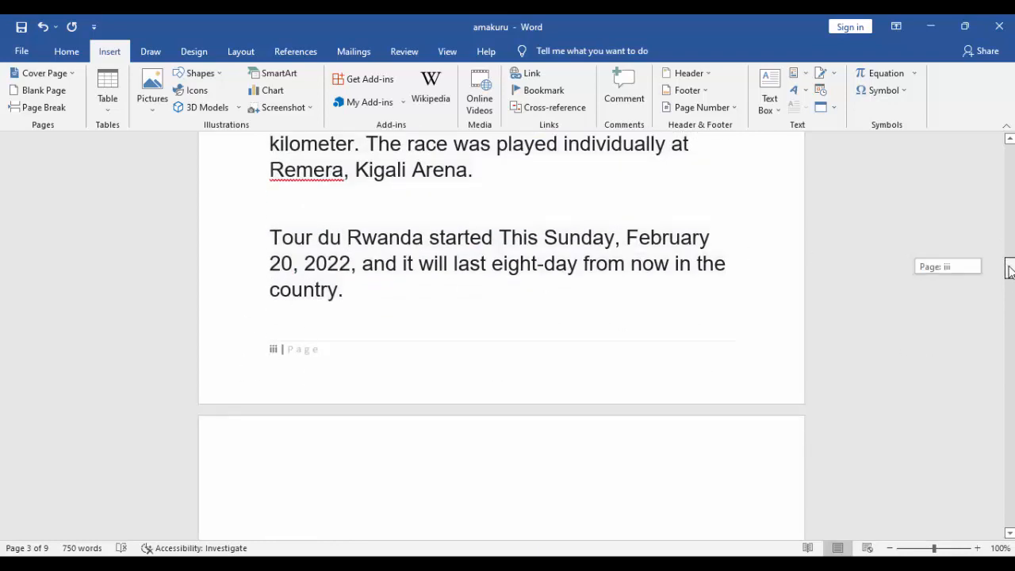
pyautogui.moveTo(1010, 271); pyautogui.dragTo(1010, 313)
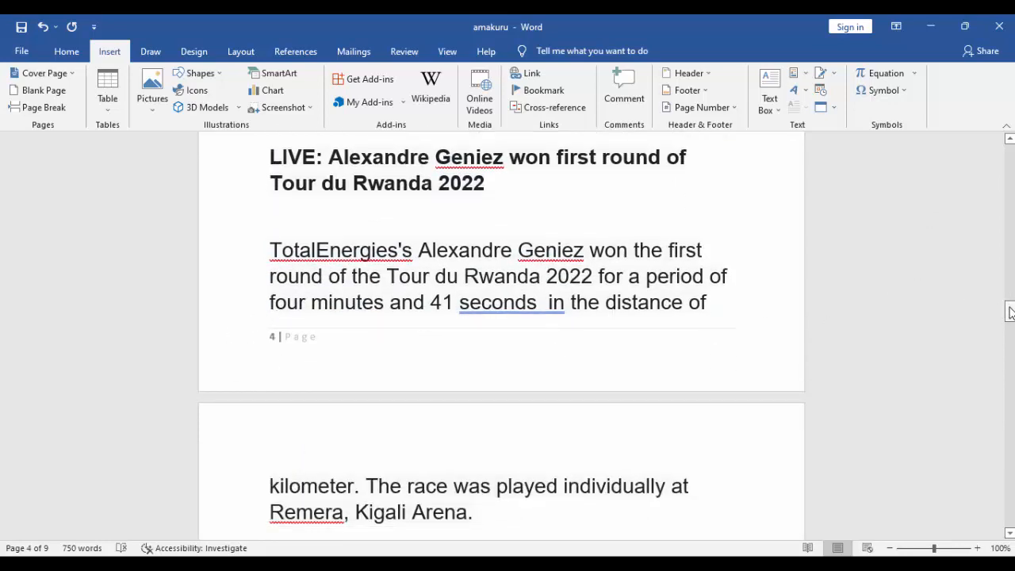
pyautogui.moveTo(1010, 312)
pyautogui.mouseDown()
pyautogui.moveTo(1010, 405)
pyautogui.moveTo(1010, 306)
pyautogui.moveTo(1011, 315)
pyautogui.mouseUp()
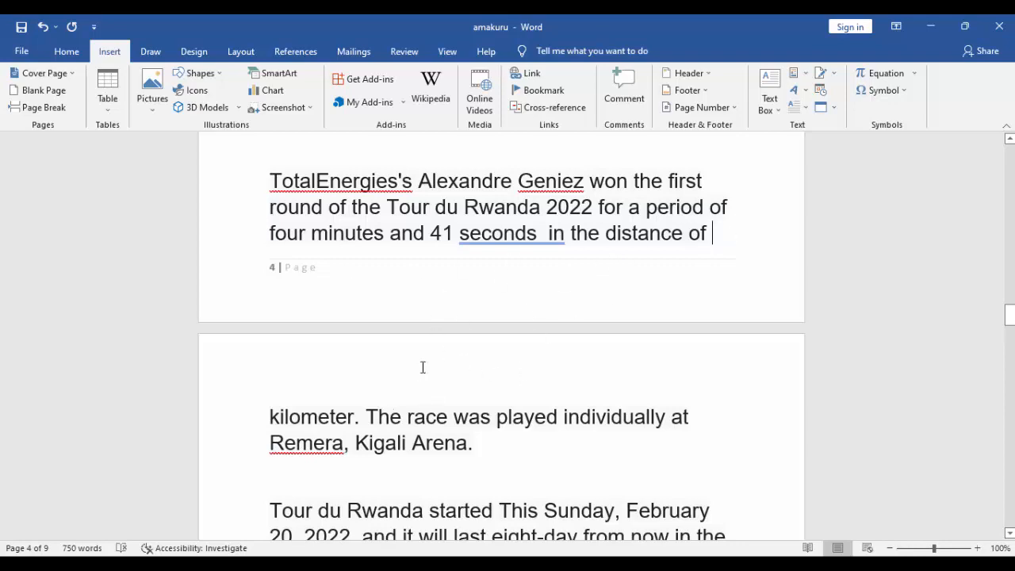
# Step: Set the second section's page numbers to the 1, 2, 3 format starting at 1, and check the footers through the last page
pyautogui.click(702, 107)
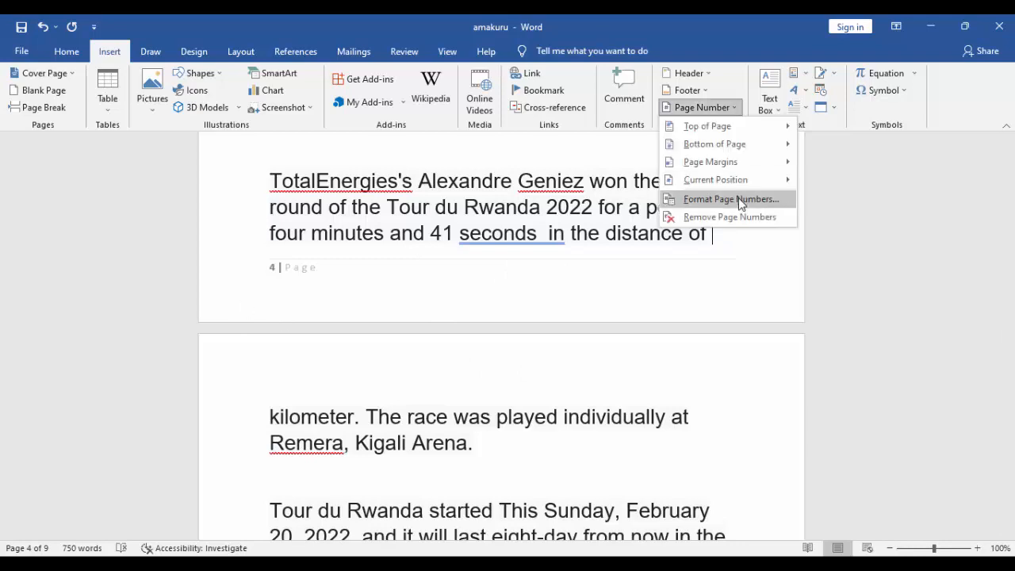
pyautogui.click(739, 197)
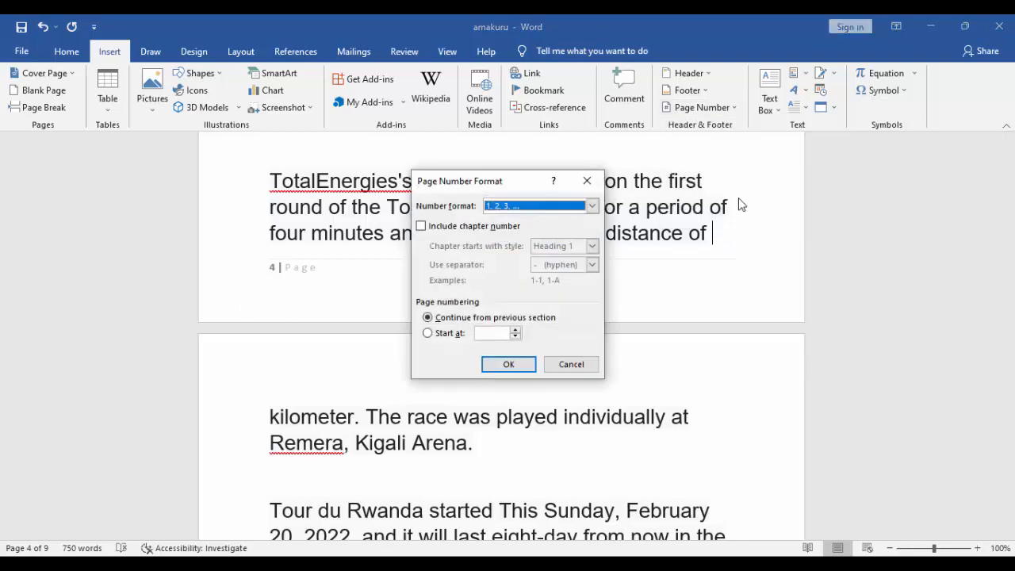
pyautogui.click(523, 208)
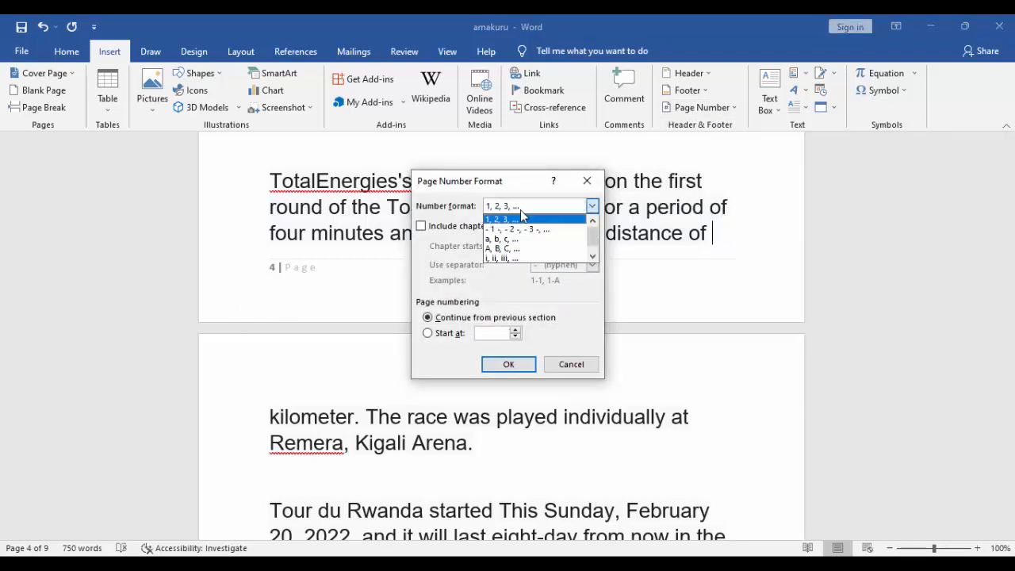
pyautogui.click(516, 219)
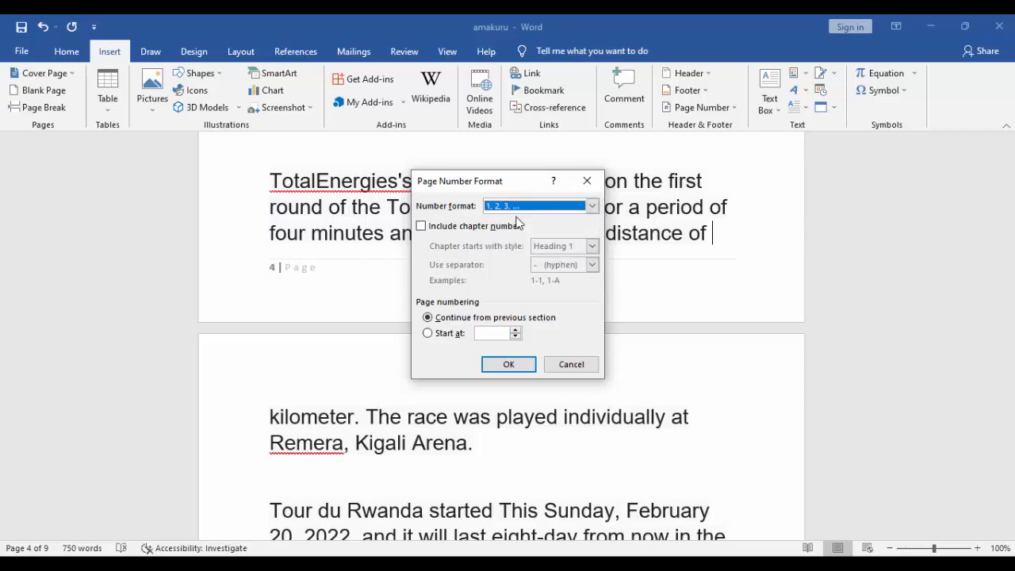
pyautogui.click(428, 334)
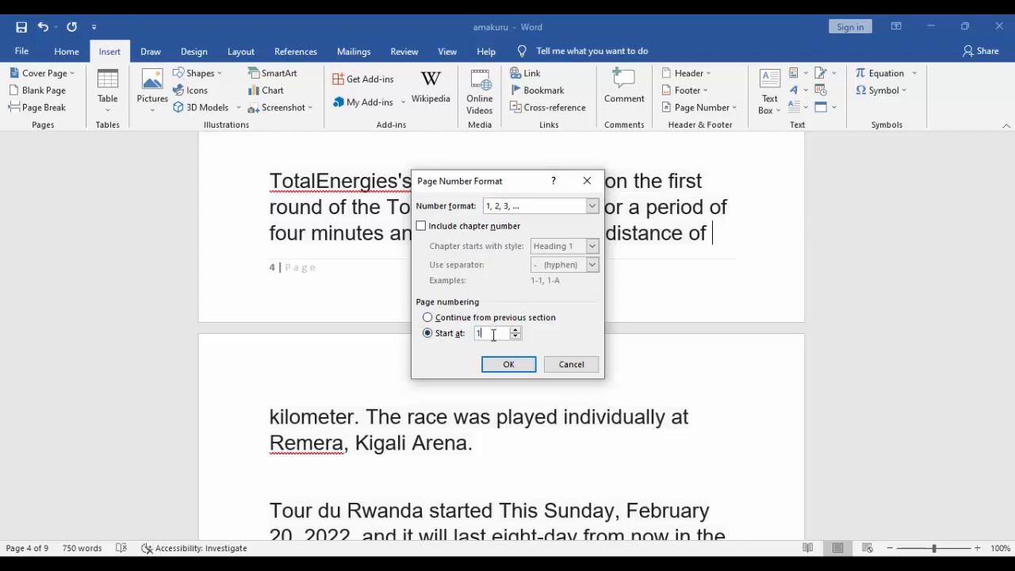
pyautogui.click(509, 365)
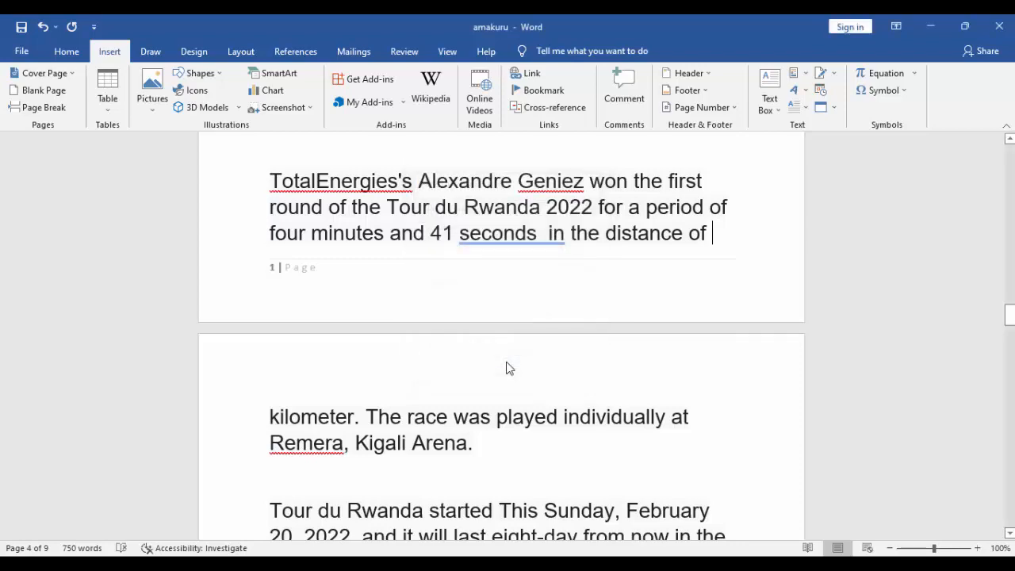
pyautogui.moveTo(1009, 316); pyautogui.dragTo(1010, 516)
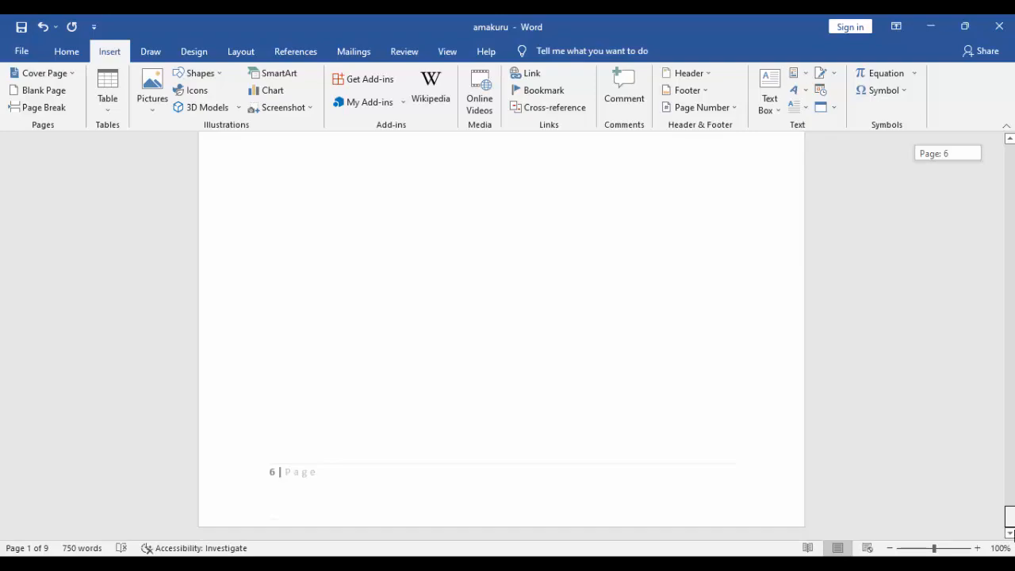